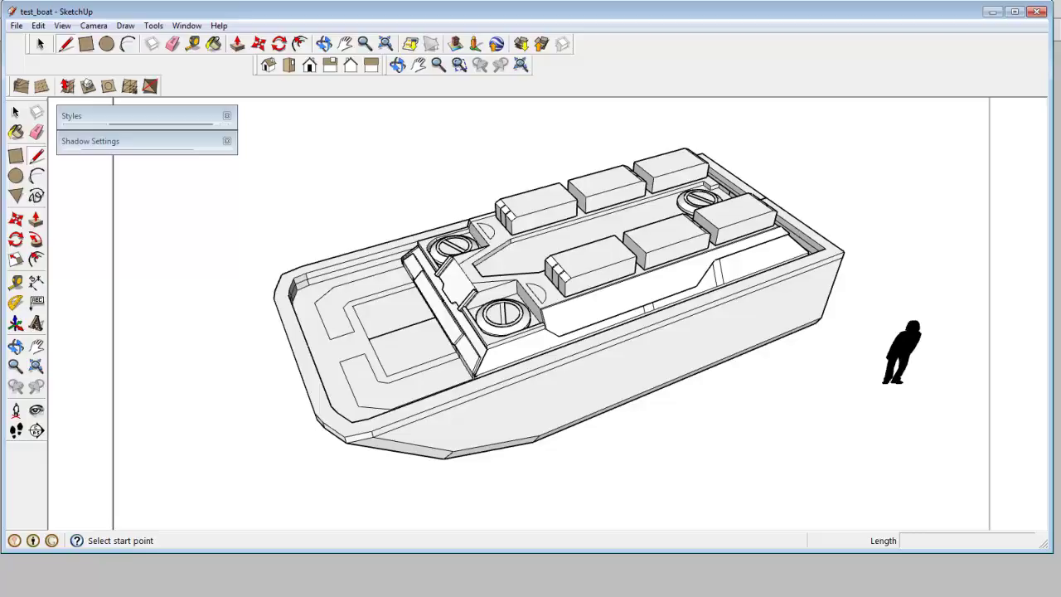
middle_click_drag(398, 299, 729, 315)
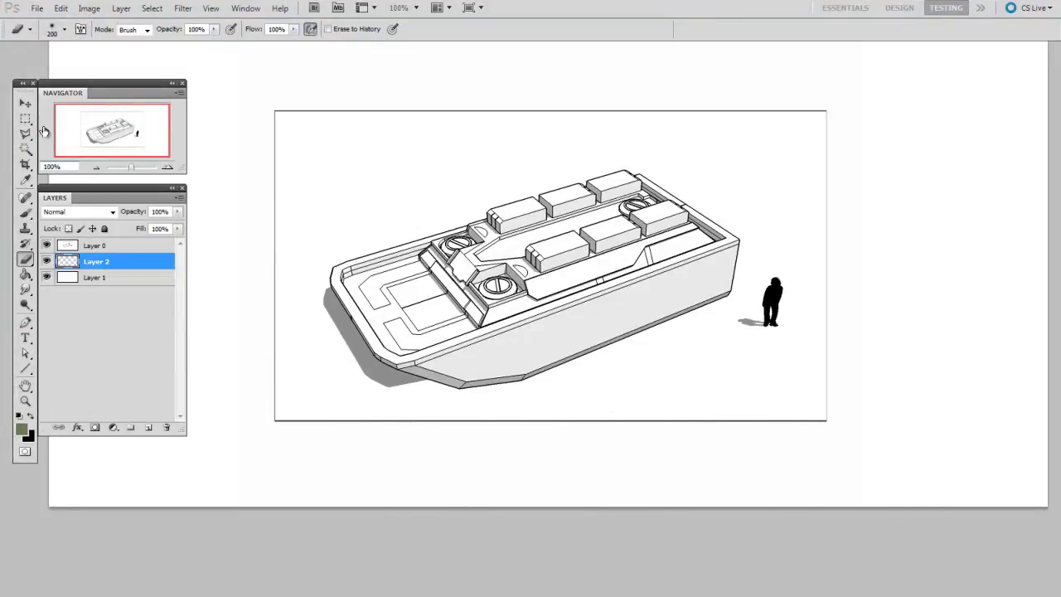
Switch to Photoshop and pick the 19 px hard round brush for painting on Layer 2.
left_click_drag(379, 530, 379, 528)
key("b")
right_click(408, 483)
double_click(429, 549)
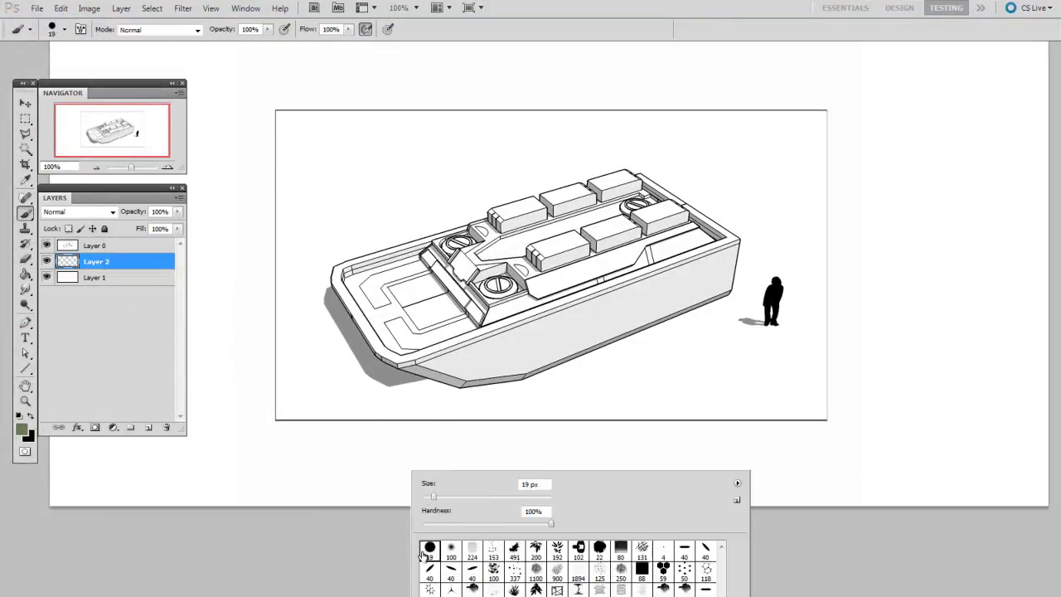
key("ctrl+plus")
left_click_drag(637, 414, 676, 524)
key("ctrl+minus")
left_click_drag(548, 388, 601, 229)
right_click(455, 347)
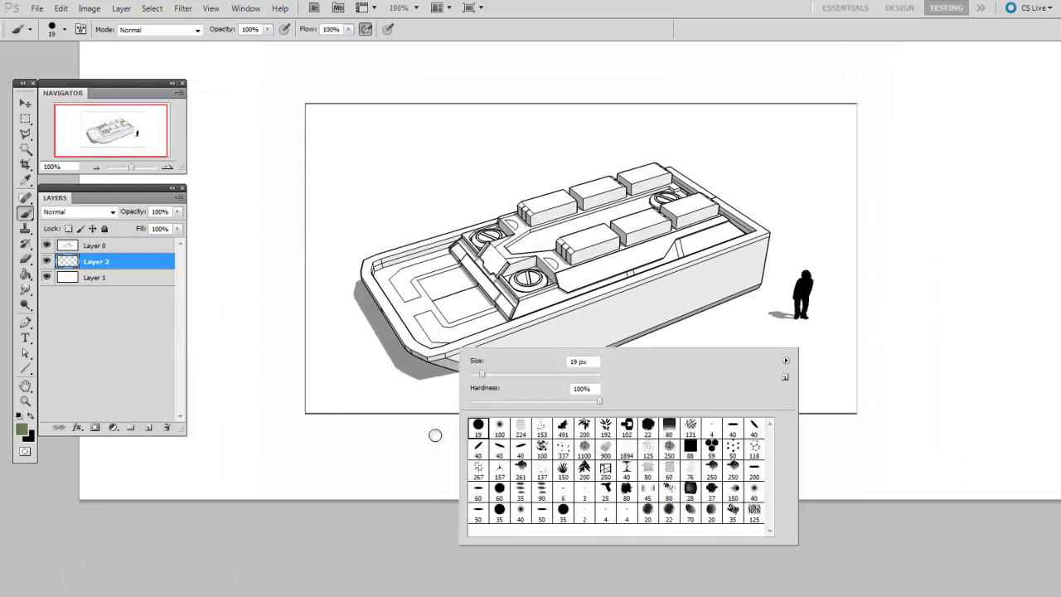
left_click(453, 437)
Enlarge the brush to about 100 px and block in green over the boat's deck and hull on Layer 2.
key("bracketright")
key("bracketright")
key("bracketright")
key("bracketright")
key("bracketright")
key("bracketright")
key("bracketright")
mouse_move(489, 307)
left_mouse_down()
mouse_move(550, 327)
mouse_move(680, 240)
mouse_move(512, 336)
mouse_move(683, 295)
mouse_move(457, 309)
mouse_move(496, 305)
mouse_move(487, 290)
left_mouse_up()
key("bracketright")
mouse_move(489, 228)
left_mouse_down()
mouse_move(703, 226)
mouse_move(580, 336)
mouse_move(605, 340)
left_mouse_up()
Sample white from the canvas and lighten the deck boxes and upper structure with a smaller brush.
left_click(622, 356, "alt")
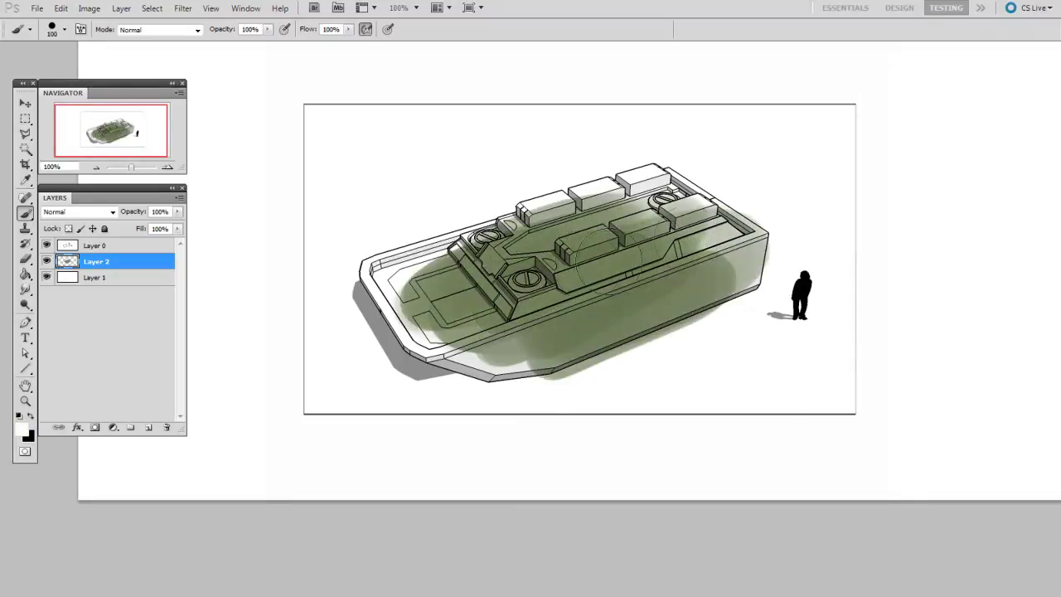
key("bracketleft")
key("bracketleft")
key("bracketleft")
left_click_drag(573, 281, 630, 258)
key("bracketleft")
key("bracketleft")
key("bracketleft")
key("bracketleft")
mouse_move(572, 277)
left_mouse_down()
mouse_move(605, 264)
mouse_move(562, 280)
mouse_move(641, 242)
mouse_move(655, 214)
mouse_move(614, 235)
mouse_move(710, 225)
left_mouse_up()
Sample a tone from the raised deck structure and paint its front and side with a larger brush.
left_click(605, 263, "alt")
key("bracketright")
key("bracketright")
key("bracketright")
key("bracketright")
key("bracketright")
mouse_move(531, 259)
left_mouse_down()
mouse_move(474, 282)
mouse_move(465, 269)
left_mouse_up()
key("bracketright")
mouse_move(551, 298)
left_mouse_down()
mouse_move(481, 305)
mouse_move(622, 290)
left_mouse_up()
Sample the hull's green and paint along the hull's lower front with a 40 px brush.
left_click(572, 334, "alt")
key("bracketleft")
key("bracketleft")
key("bracketleft")
key("bracketleft")
key("bracketleft")
key("bracketleft")
key("bracketleft")
left_click_drag(469, 357, 527, 349)
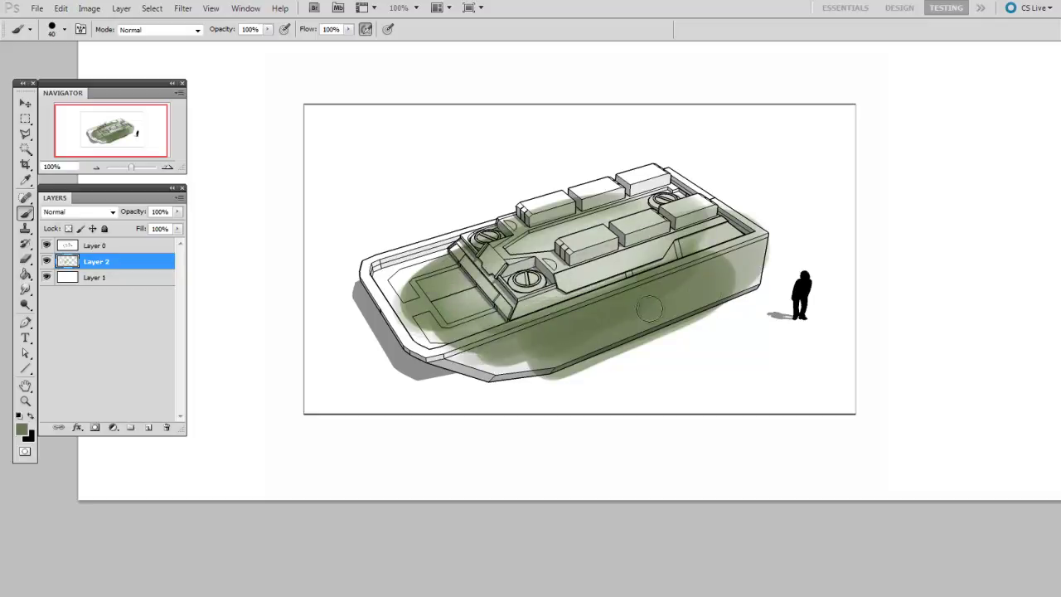
Sample a light tone from the upper deck and paint strokes across the boat's front deck with a slightly larger brush.
left_click(589, 226, "alt")
key("bracketright")
key("bracketright")
left_click_drag(423, 287, 398, 286)
left_click_drag(481, 264, 418, 297)
left_click_drag(496, 294, 455, 321)
key("bracketright")
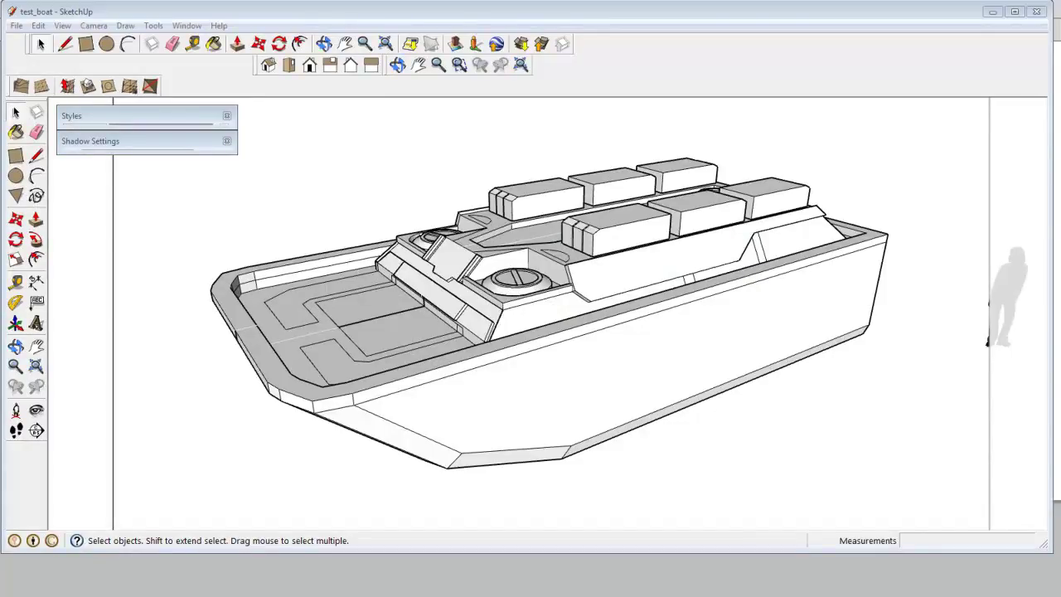
Switch to SketchUp and scale the front pair of deck boxes upward by a factor of about 3.5.
left_click(17, 113)
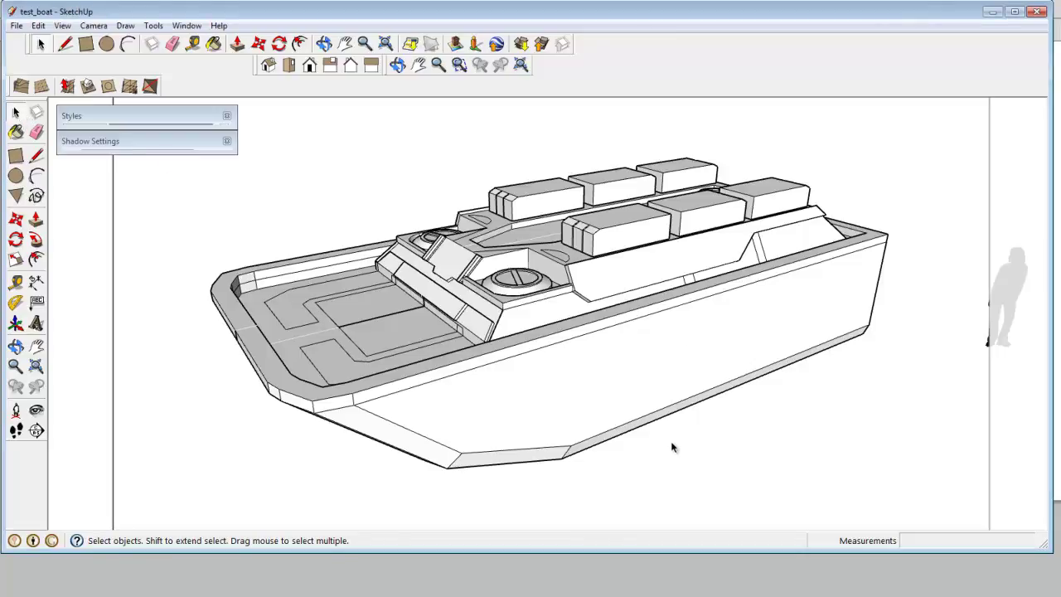
middle_click_drag(708, 377, 682, 367)
scroll(666, 294, "up", 5)
scroll(665, 295, "down", 5)
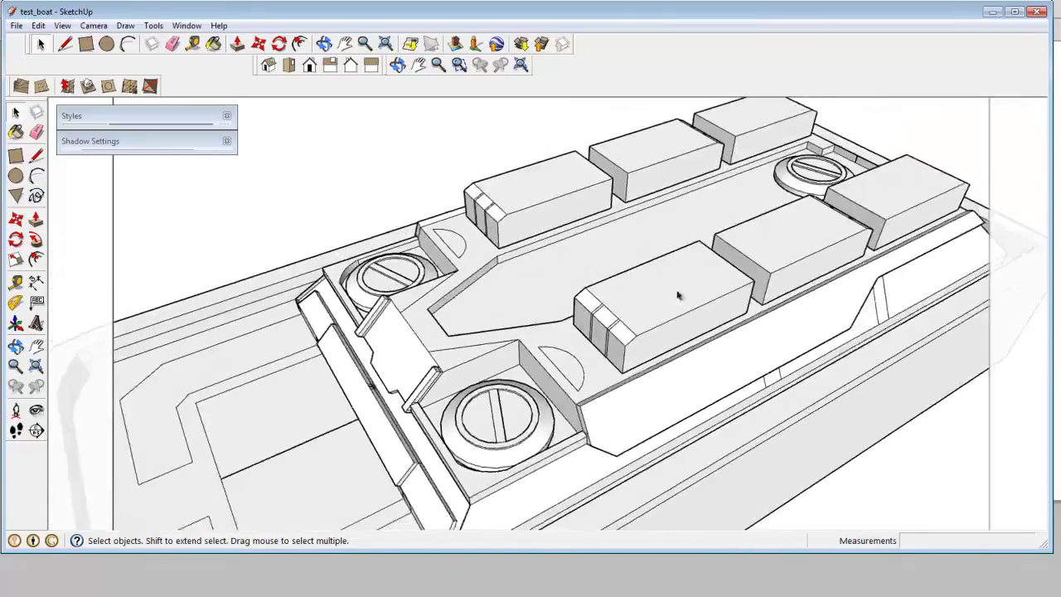
left_click(653, 290)
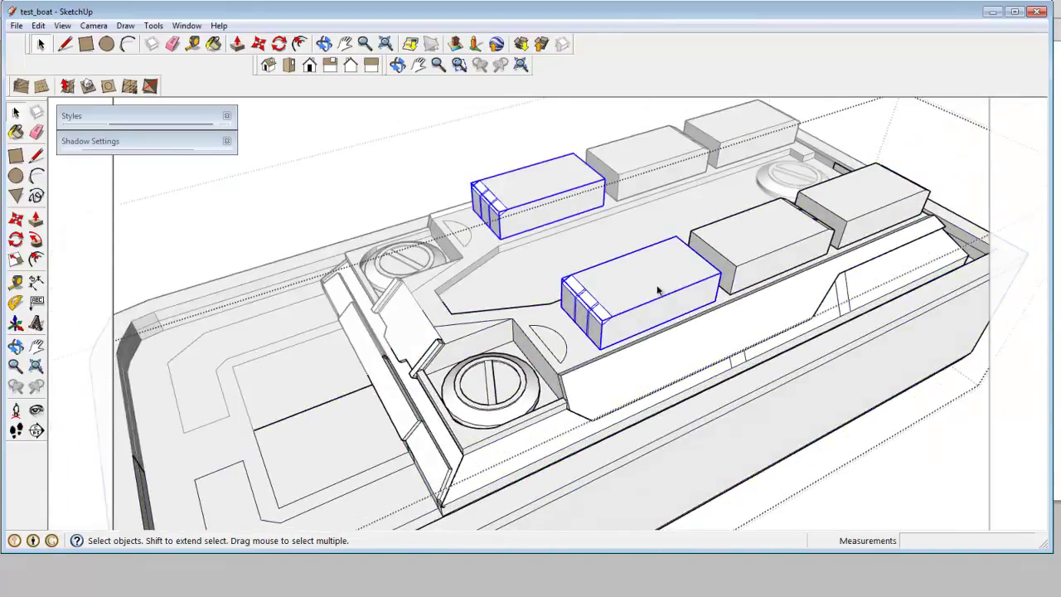
key("s")
left_click_drag(656, 289, 652, 194)
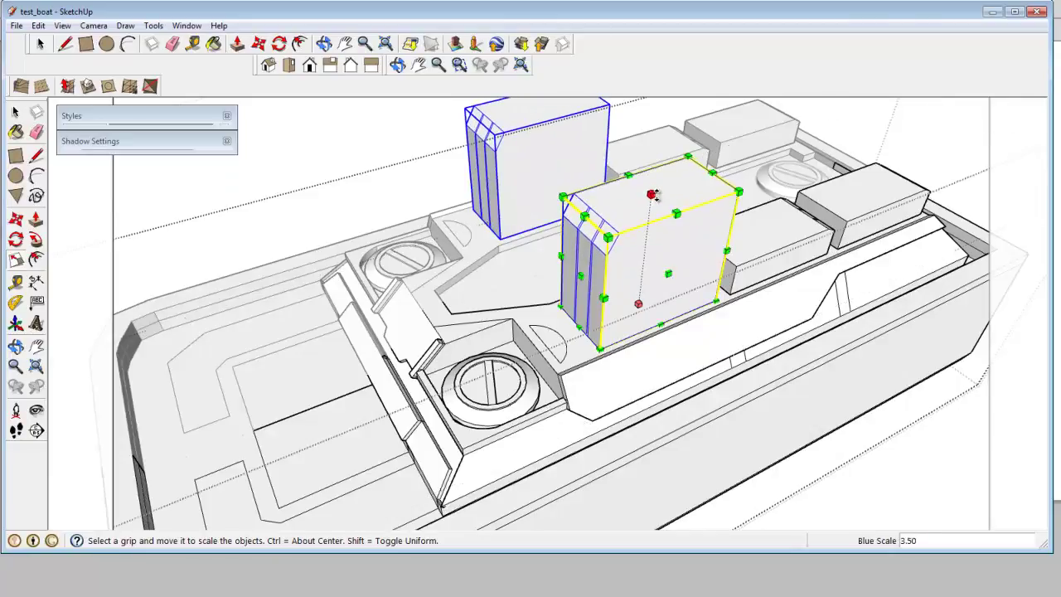
scroll(630, 257, "down", 4)
middle_click_drag(584, 261, 784, 296)
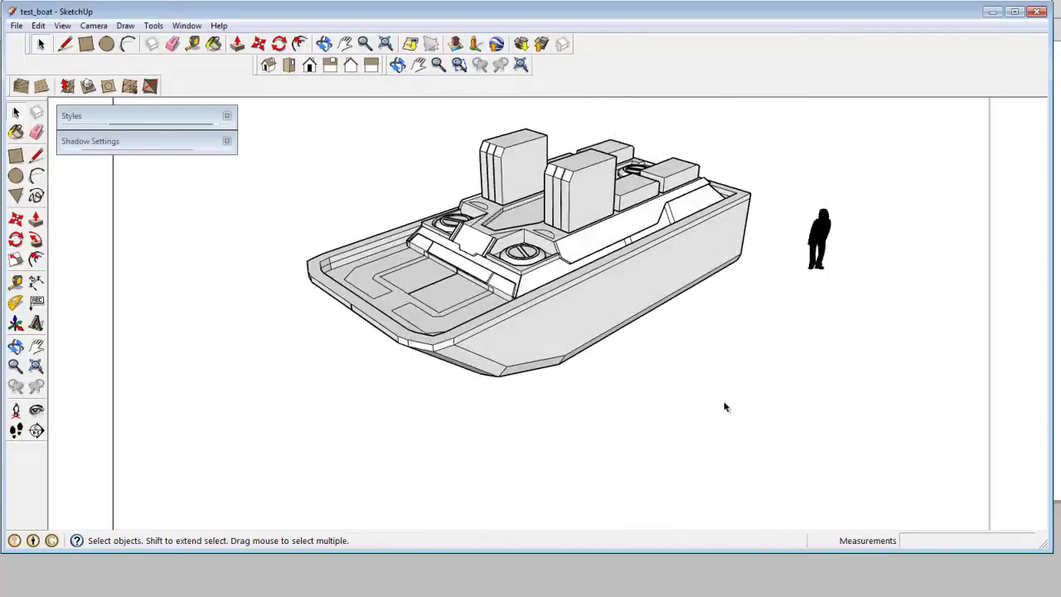
Select the whole boat group, stretch it lengthwise toward the bow with the Scale tool, and deselect it.
left_click(524, 385)
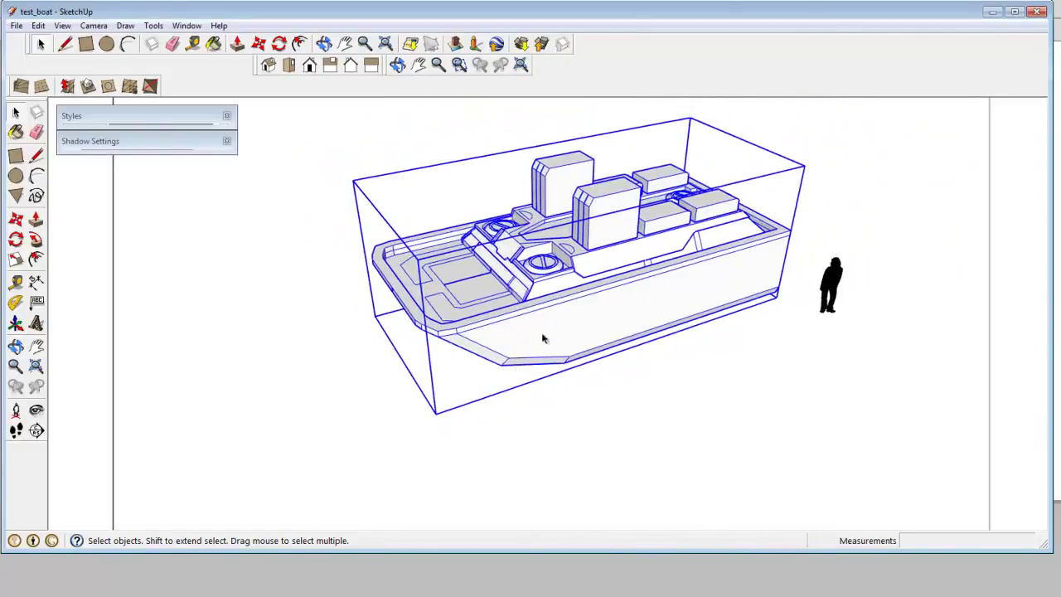
key("s")
left_click_drag(392, 292, 246, 341)
key("space")
left_click(693, 393)
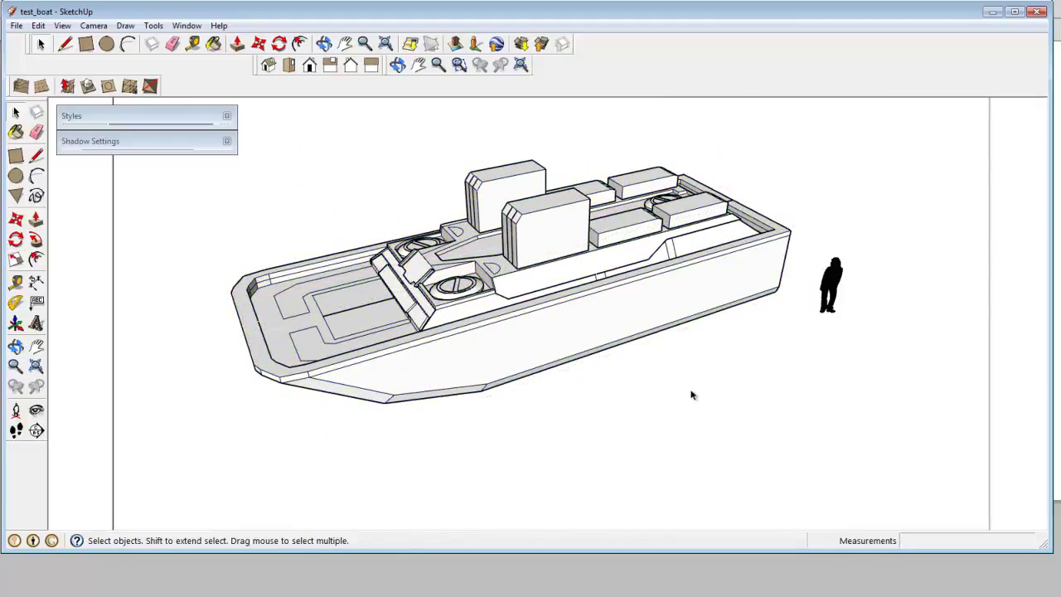
middle_click_drag(691, 400, 727, 441)
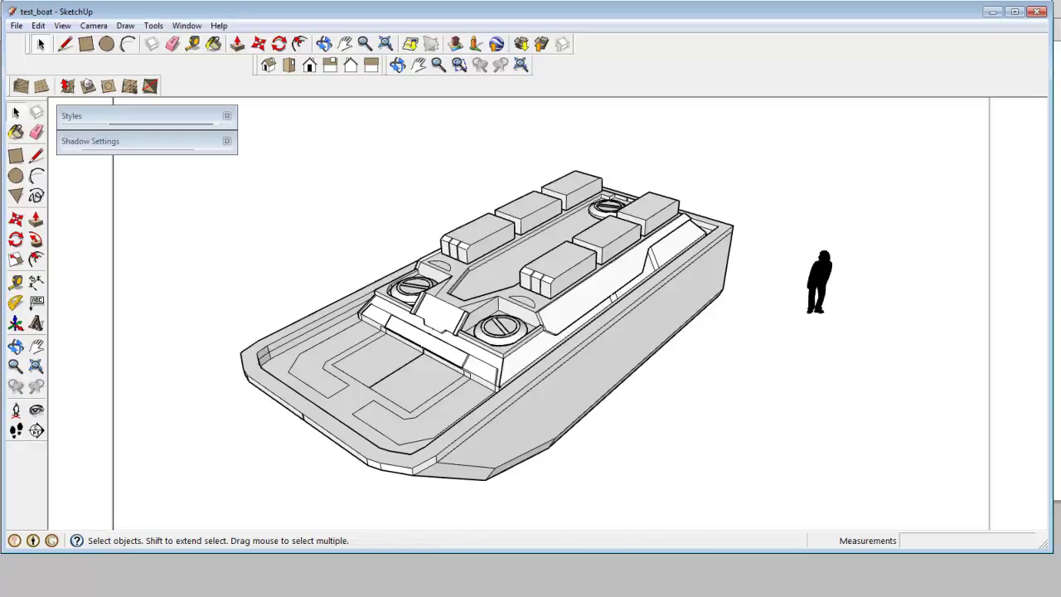
Expand the shadow settings and turn on shadows for the boat model.
left_click(196, 137)
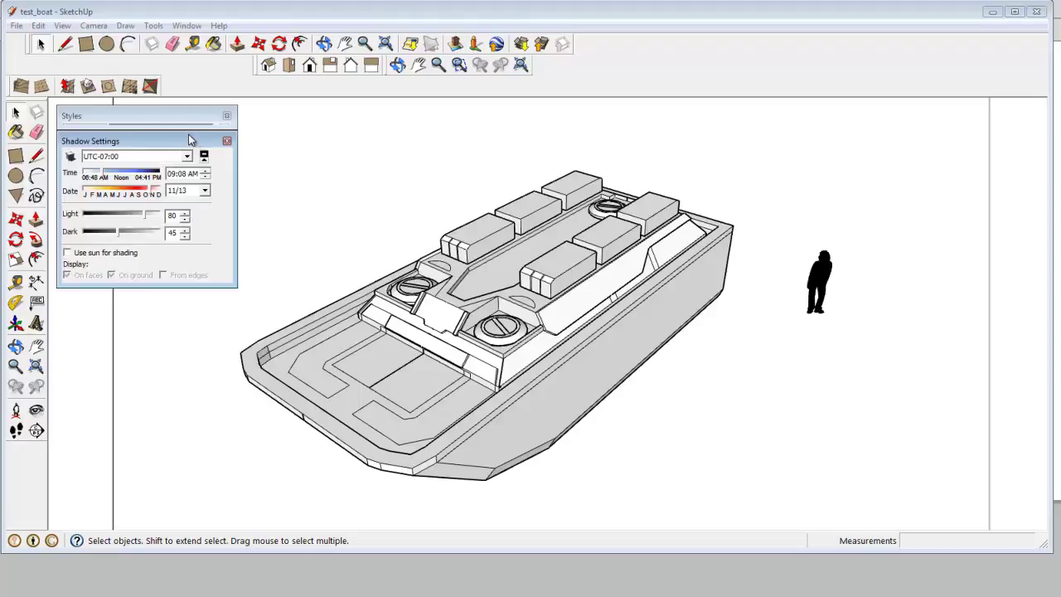
left_click(70, 157)
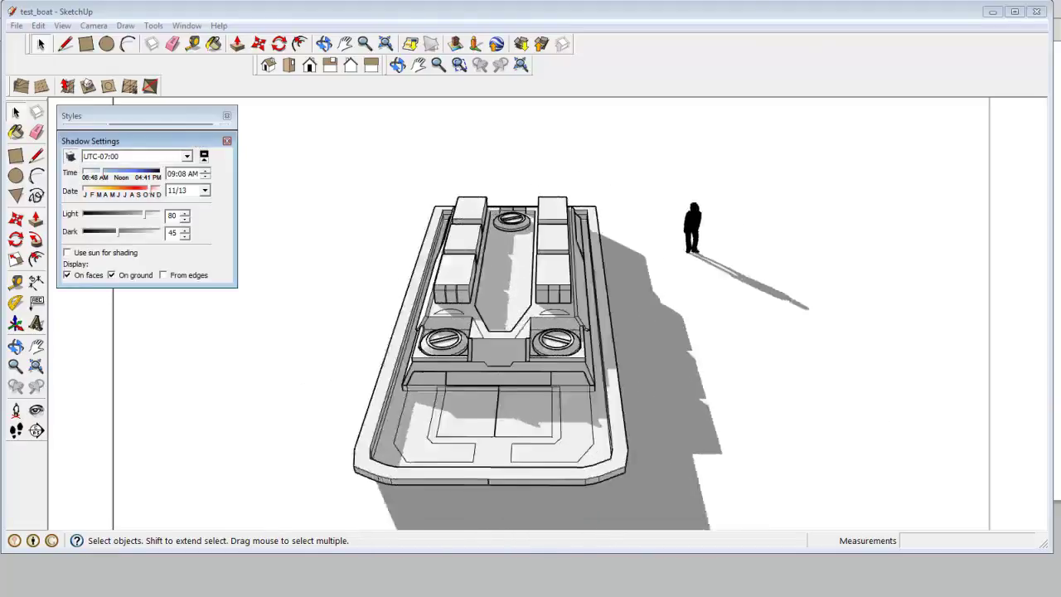
middle_click_drag(530, 348, 390, 357)
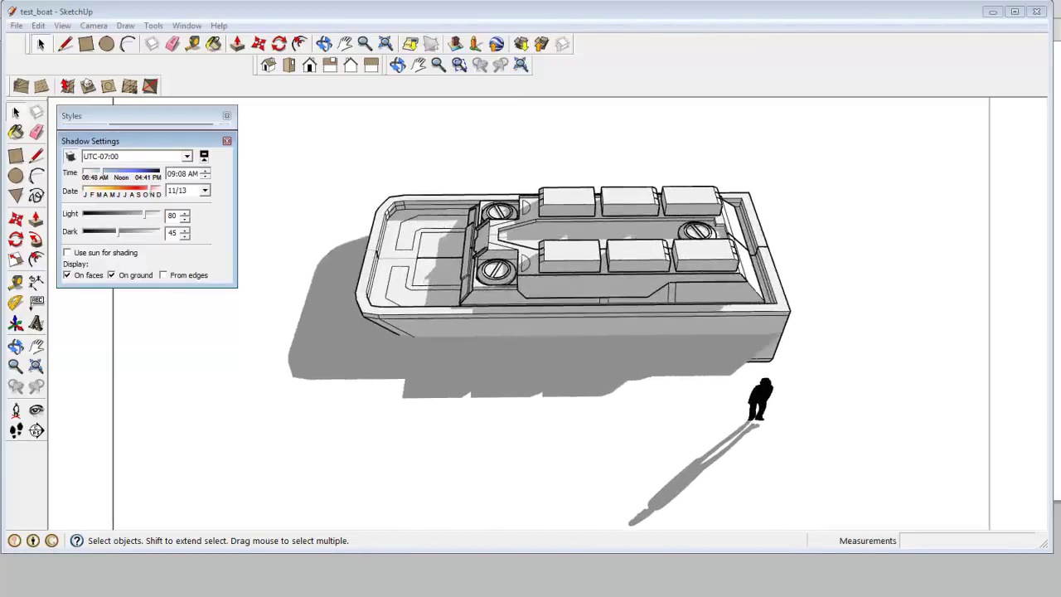
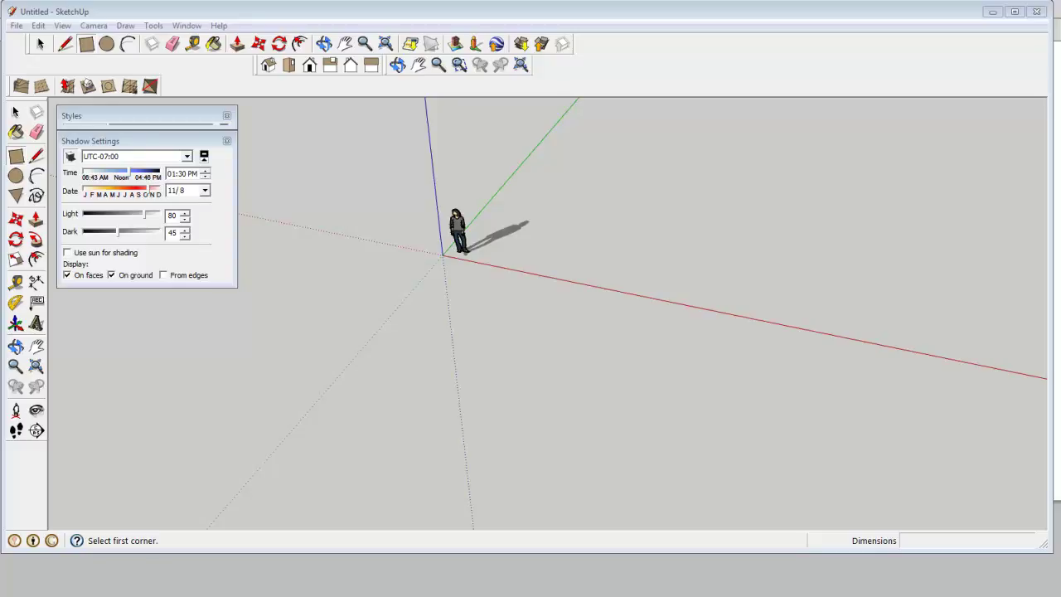
Draw a ground rectangle about 17' 5" by 18' 6" beside the figure and pull it up into a box.
left_click(572, 244)
left_click(695, 382)
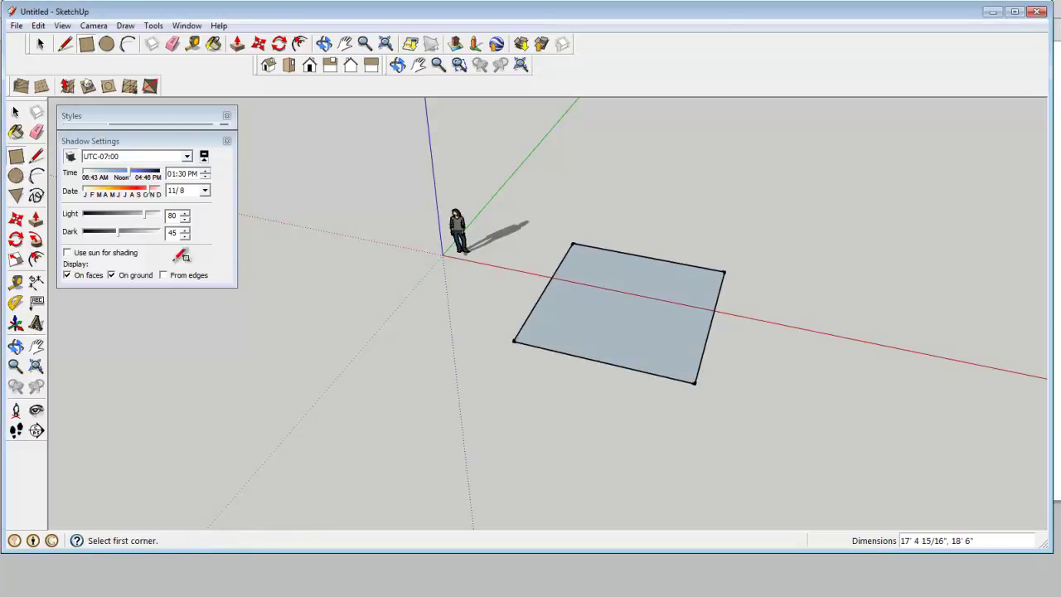
key("p")
left_click(670, 333)
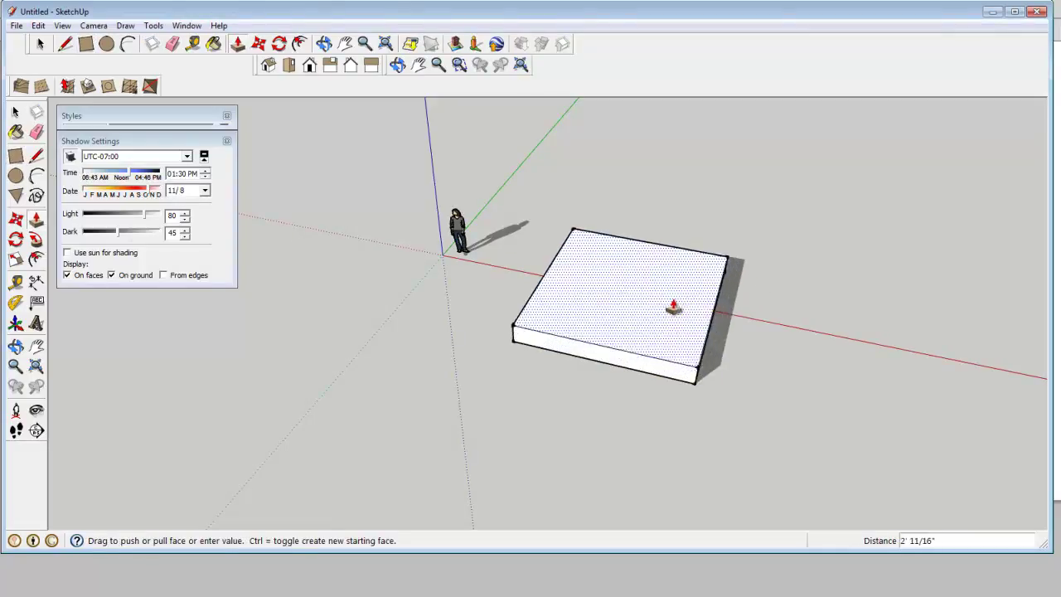
left_click(690, 203)
Pull two adjacent side faces of the box outward, the second by about 5' 3".
middle_click_drag(708, 268, 649, 330)
left_click(592, 285)
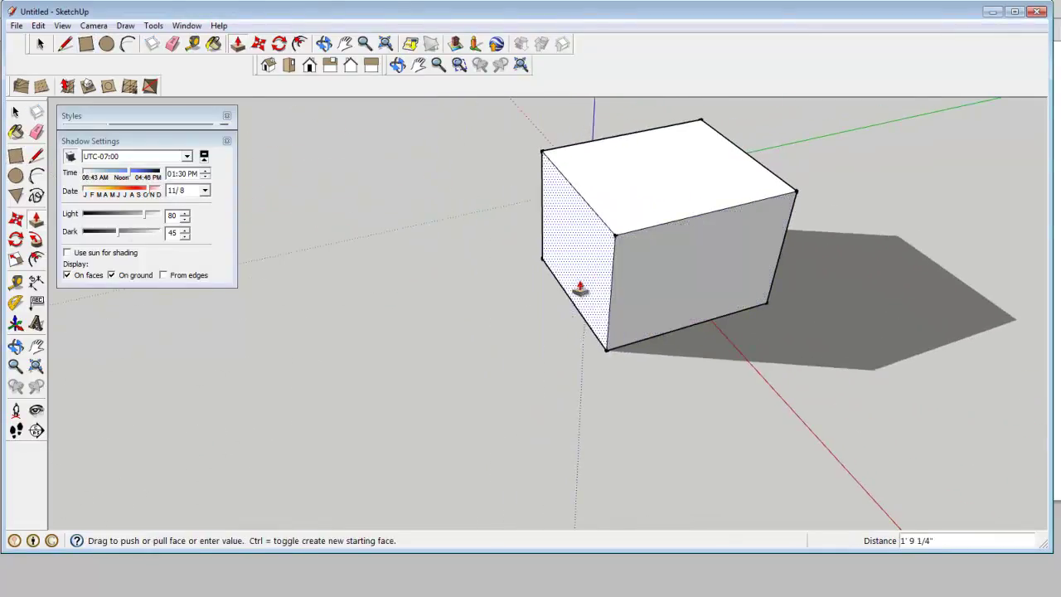
left_click(537, 300)
left_click(692, 304)
left_click(706, 324)
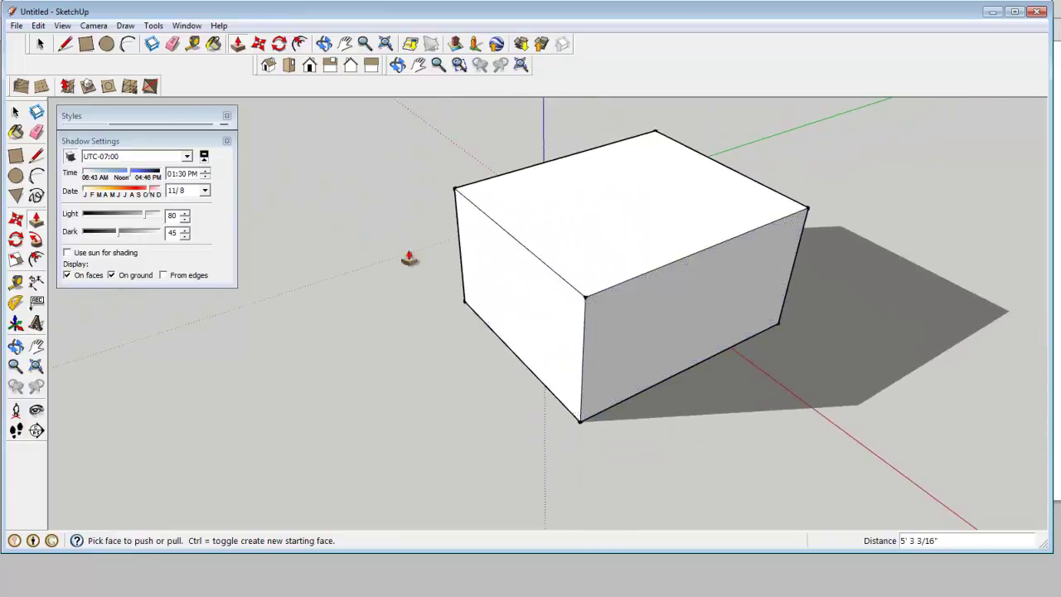
Draw a circle with a radius of about 8' in the middle of the box's upper face.
left_click(107, 43)
left_click(623, 216)
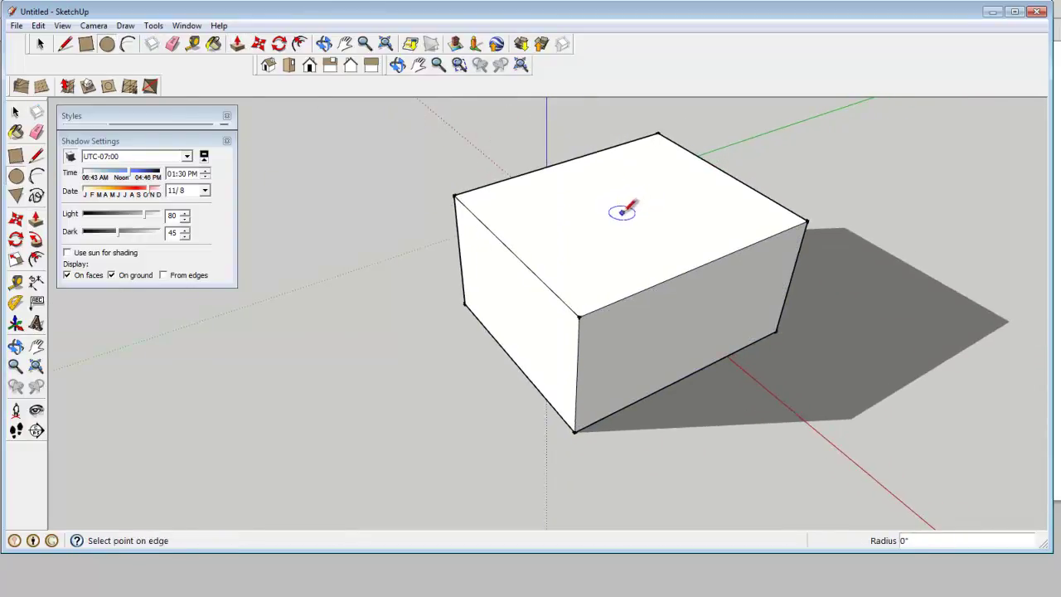
left_click(673, 183)
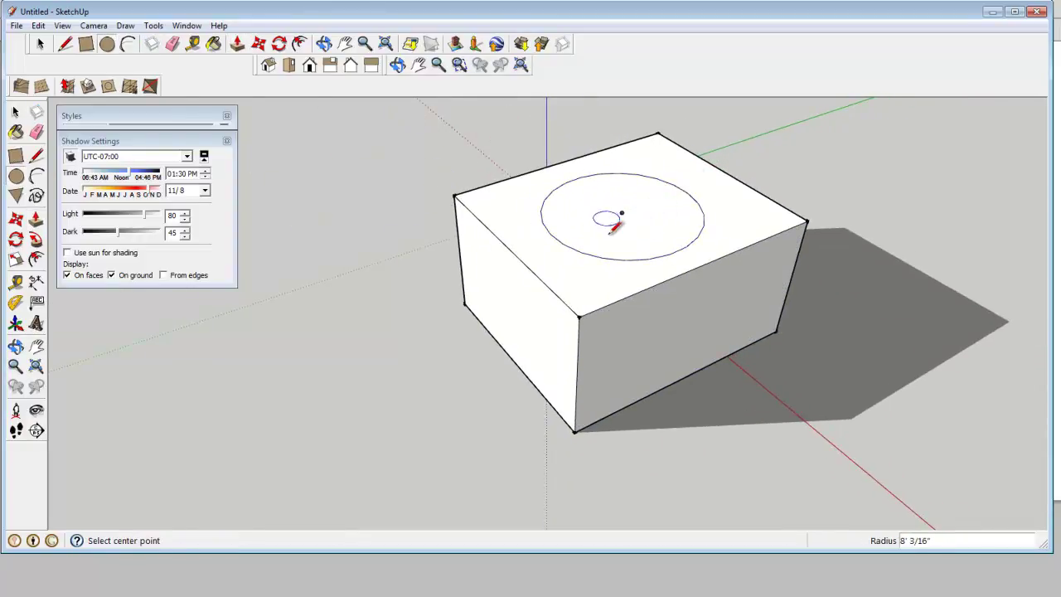
Pull the circle on the box's upper face up into a tall cylinder.
key("p")
left_click(624, 223)
scroll(663, 220, "down", 5)
scroll(581, 282, "up", 4)
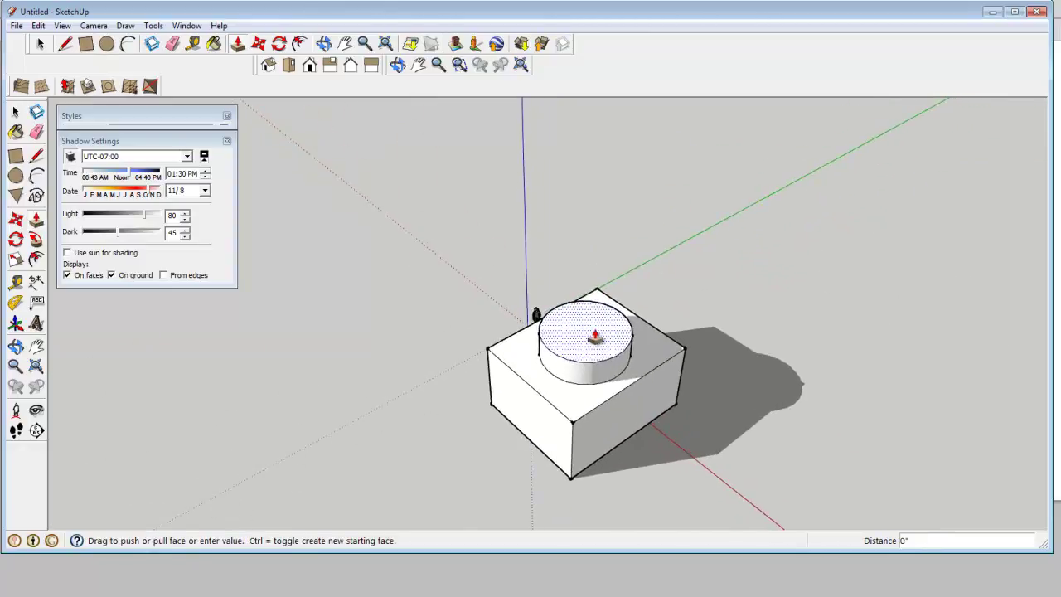
left_click(601, 281)
left_click_drag(587, 230, 588, 234)
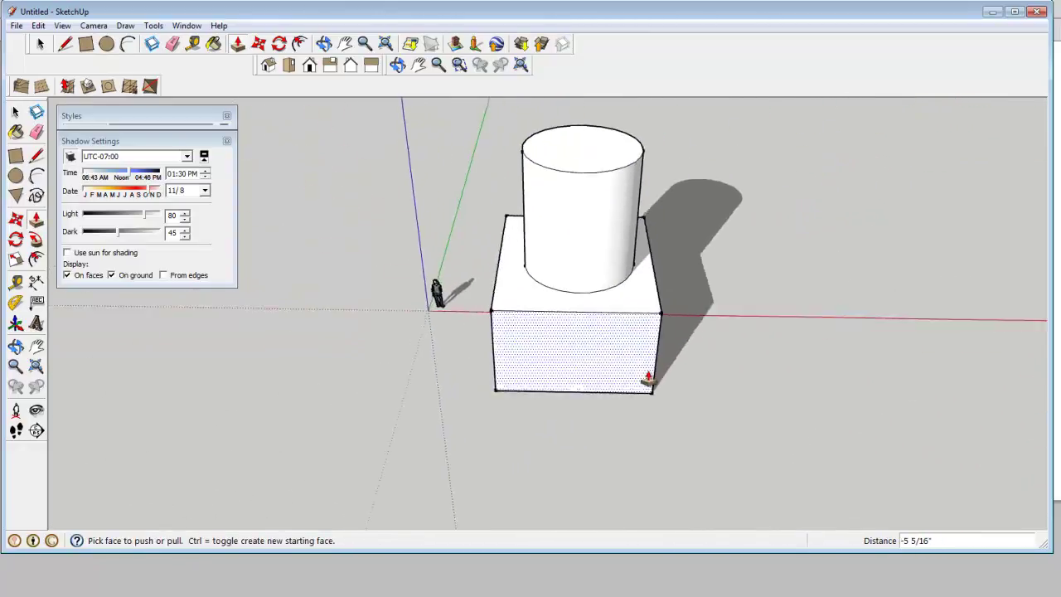
Draw a rounding arc across the upper corner of the box's front face nearest the figure.
scroll(589, 326, "up", 1)
left_click(300, 44)
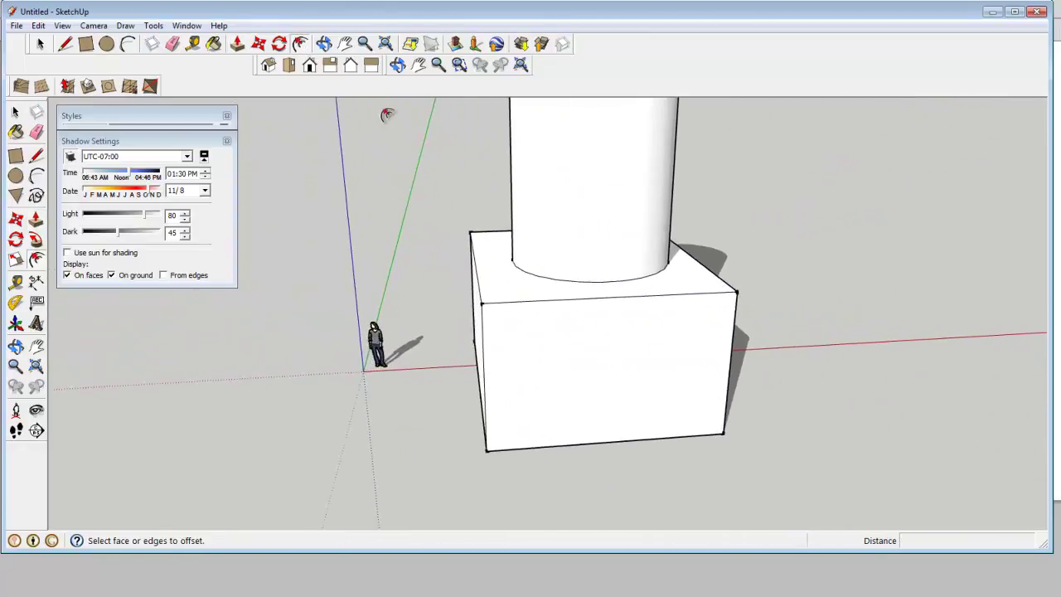
left_click(129, 44)
scroll(514, 278, "up", 1)
left_click(509, 272)
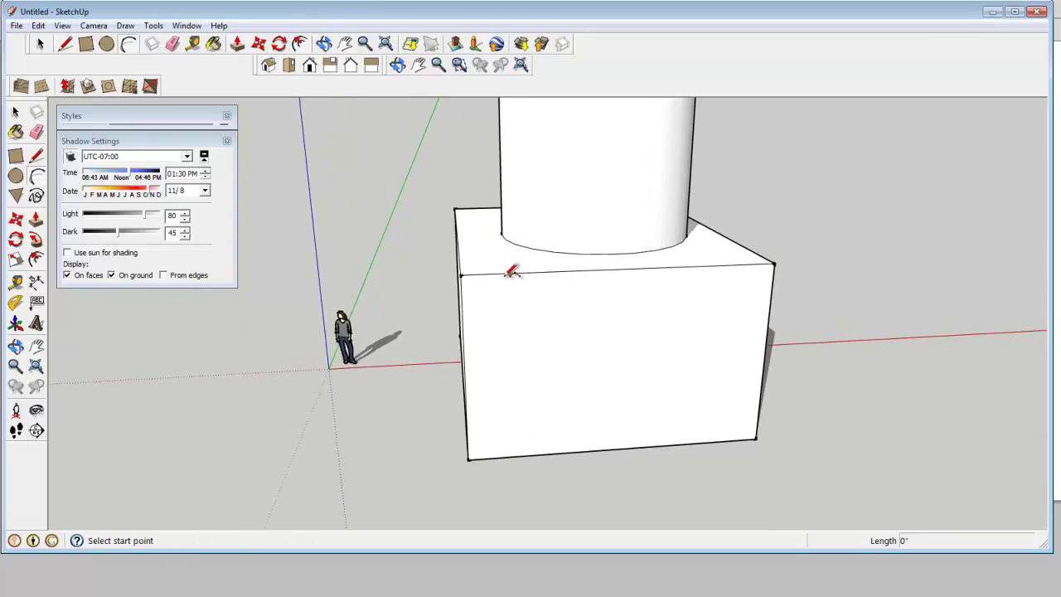
left_click(463, 321)
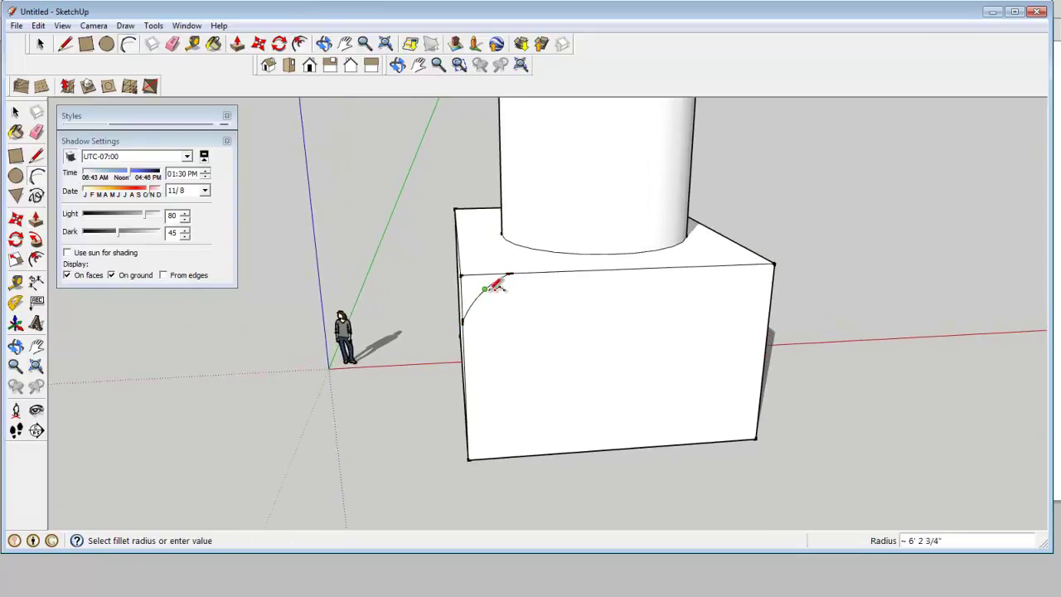
left_click(493, 284)
Push the corner area outside the arc back 26' 9 11/16" through the box's full depth to round the edge.
key("p")
middle_click_drag(485, 305, 536, 337)
left_click_drag(504, 289, 362, 236)
middle_click_drag(644, 386, 580, 392)
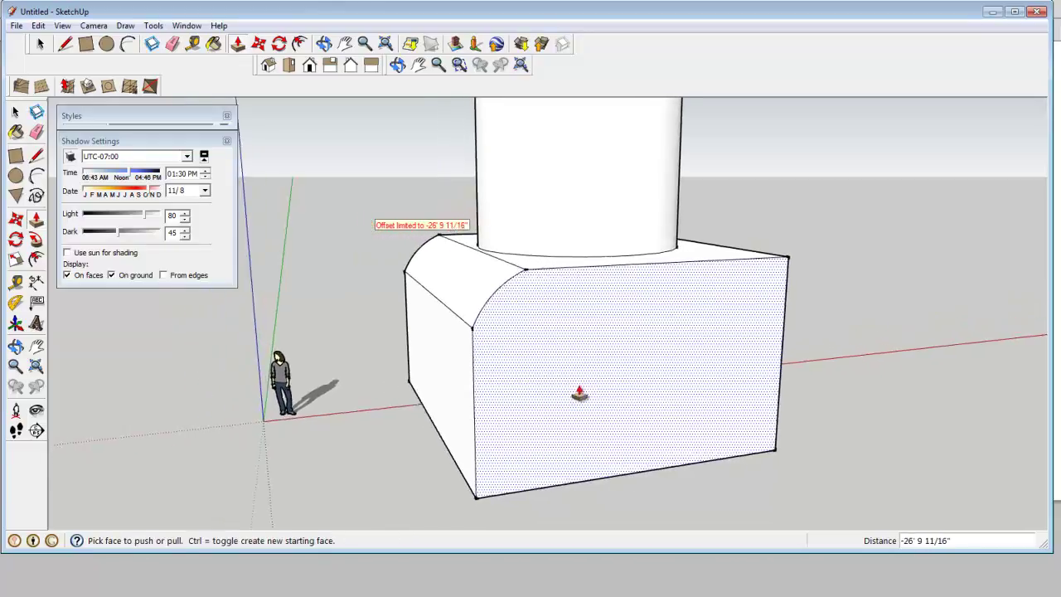
scroll(580, 393, "up", 1)
middle_click_drag(653, 356, 722, 382)
key("space")
scroll(698, 381, "down", 2)
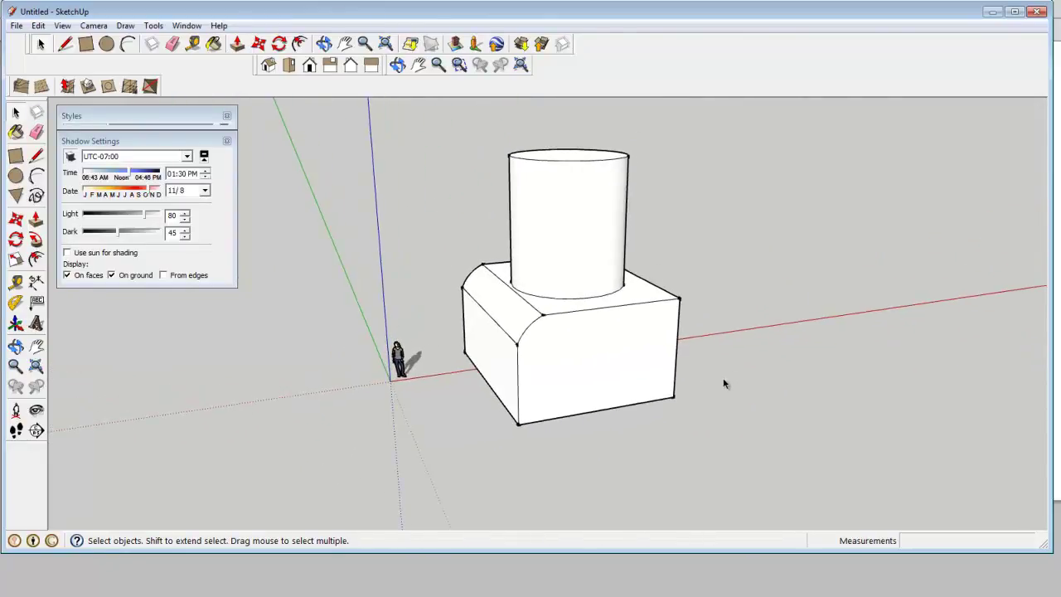
Offset the outline of the box's upper face outward to form an overhanging brim around the cylinder's base.
key("f")
scroll(679, 303, "up", 2)
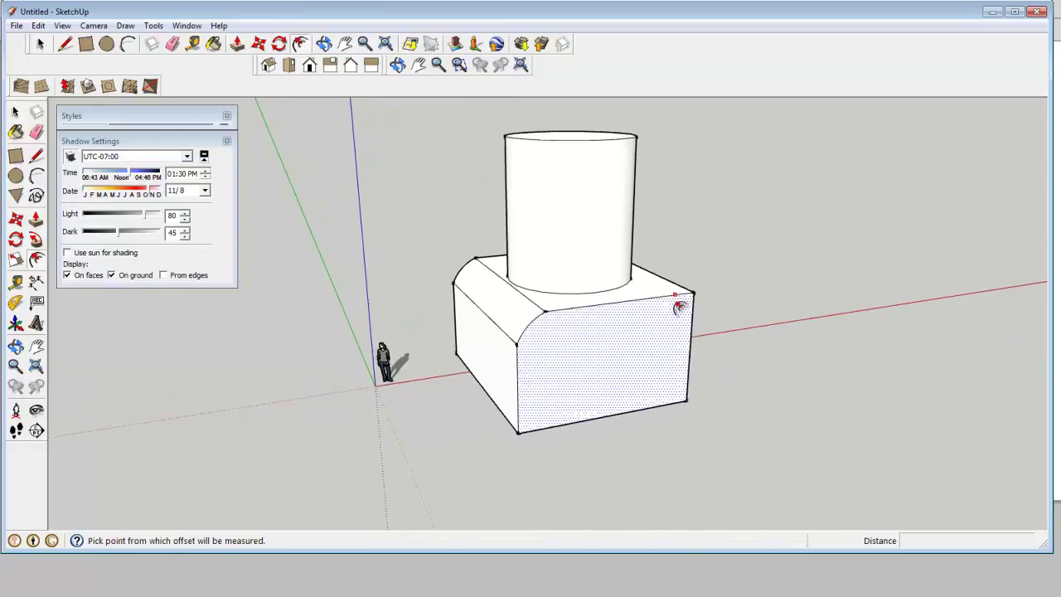
left_click(666, 300)
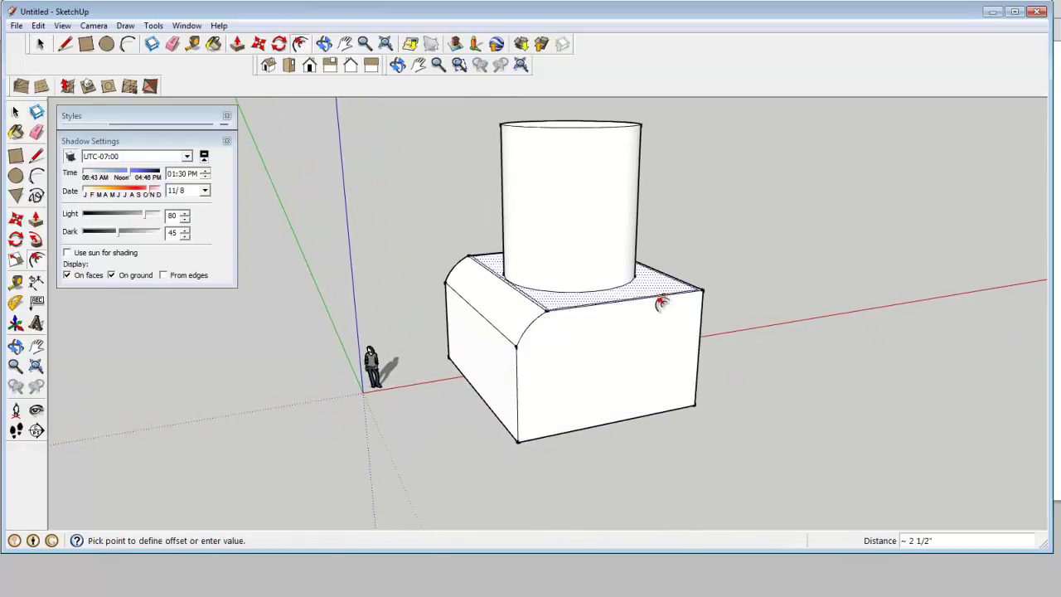
left_click(688, 316)
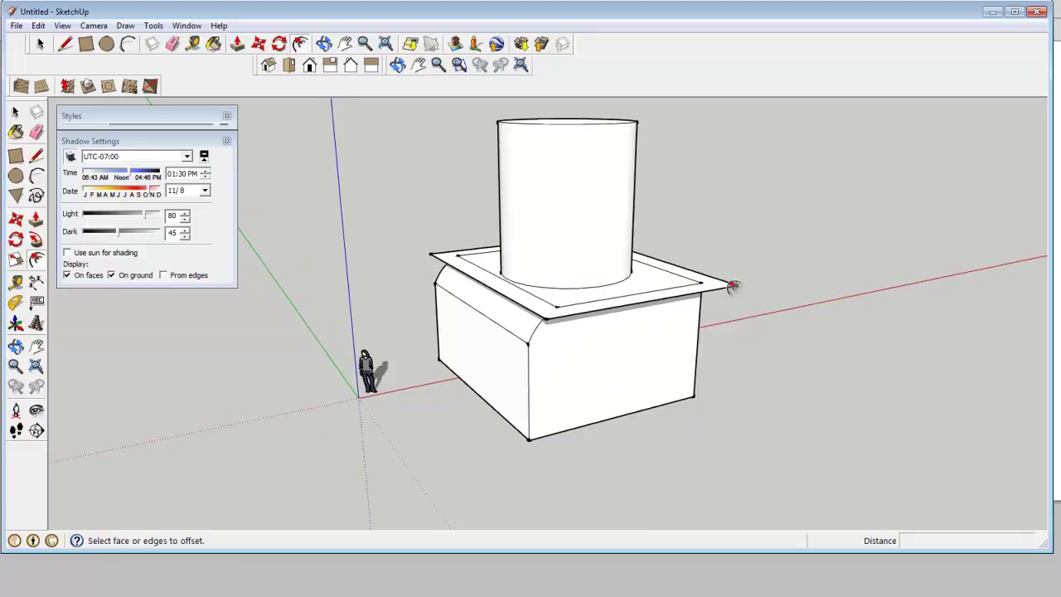
middle_click_drag(723, 286, 714, 387)
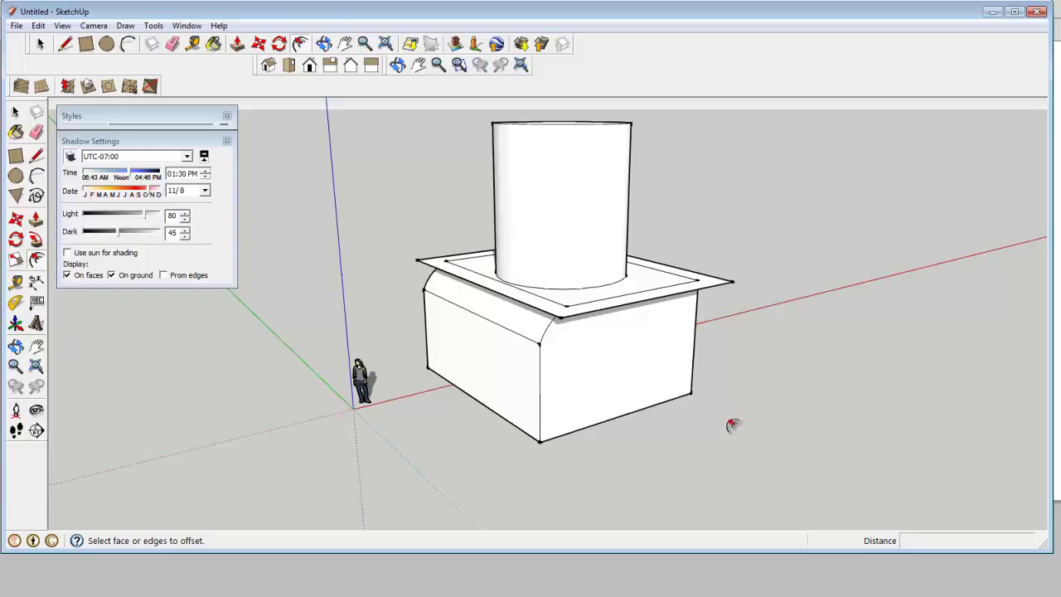
scroll(733, 425, "up", 3)
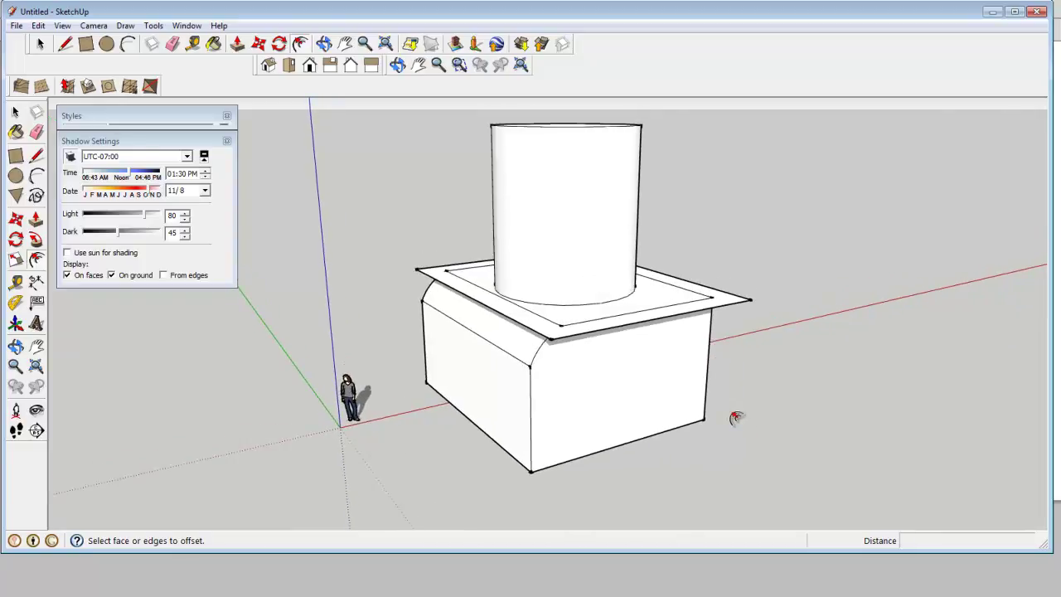